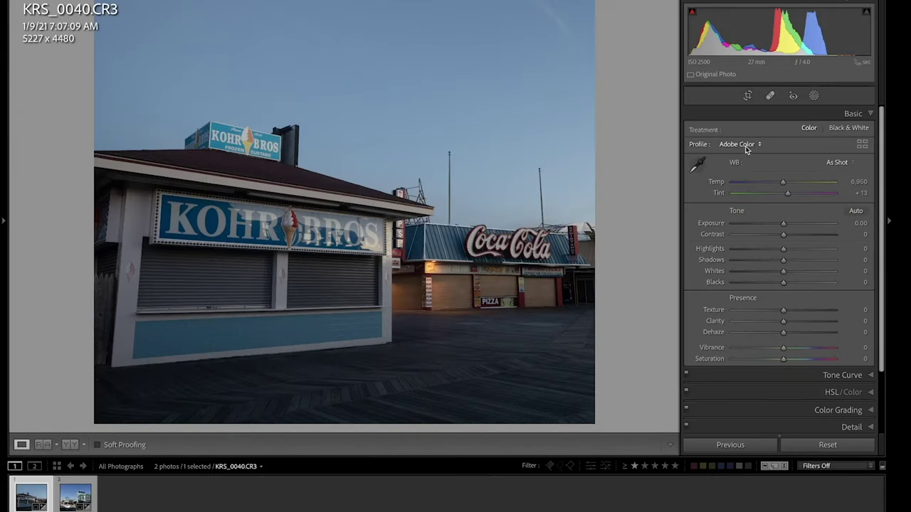
- Preview the Adobe Landscape profile, then switch the boardwalk photo to Adobe Neutral
{"action": "left_click", "coordinate": [751, 145]}
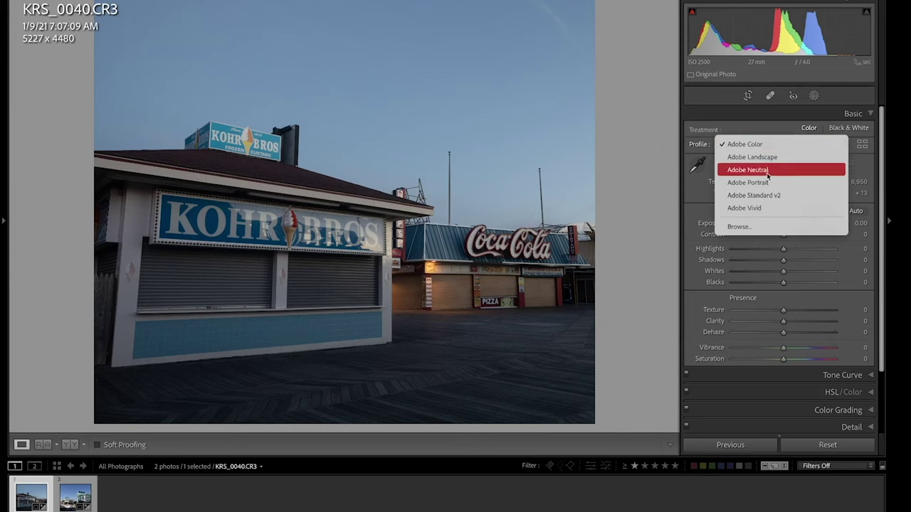
{"action": "left_click", "coordinate": [755, 156]}
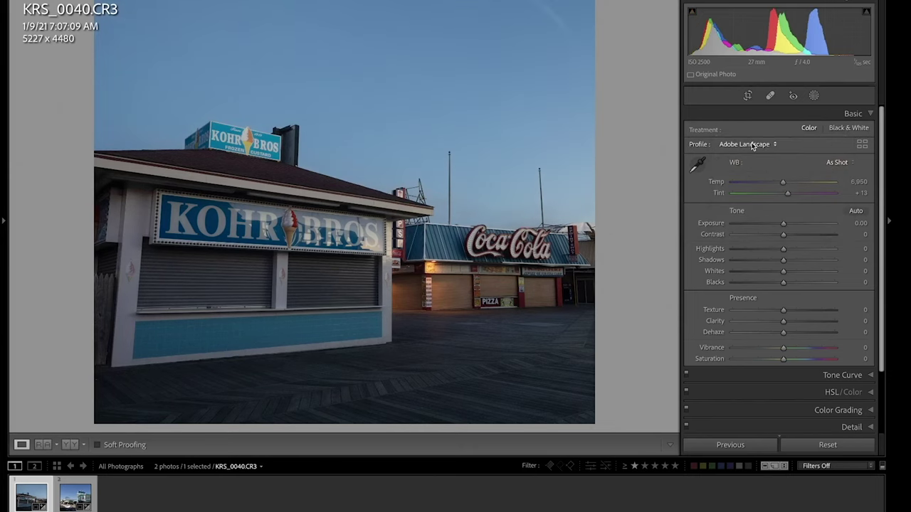
{"action": "left_click", "coordinate": [752, 146]}
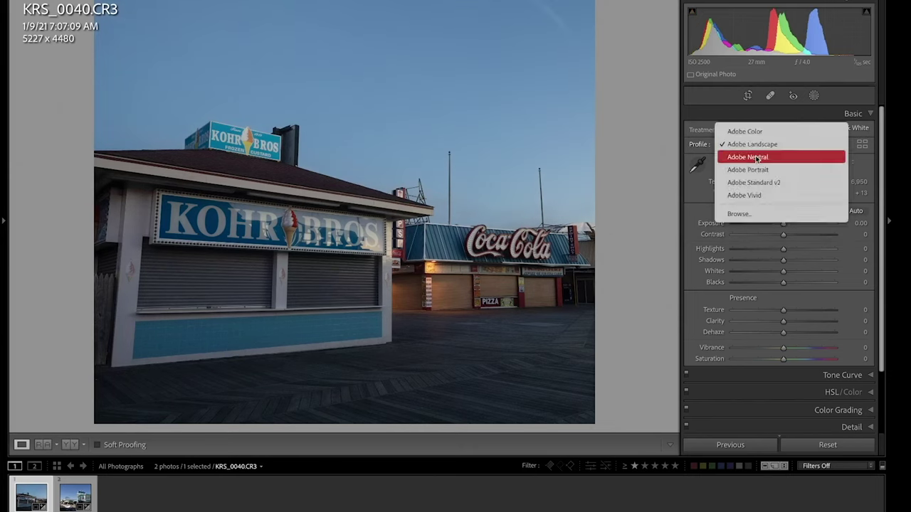
{"action": "left_click", "coordinate": [756, 158]}
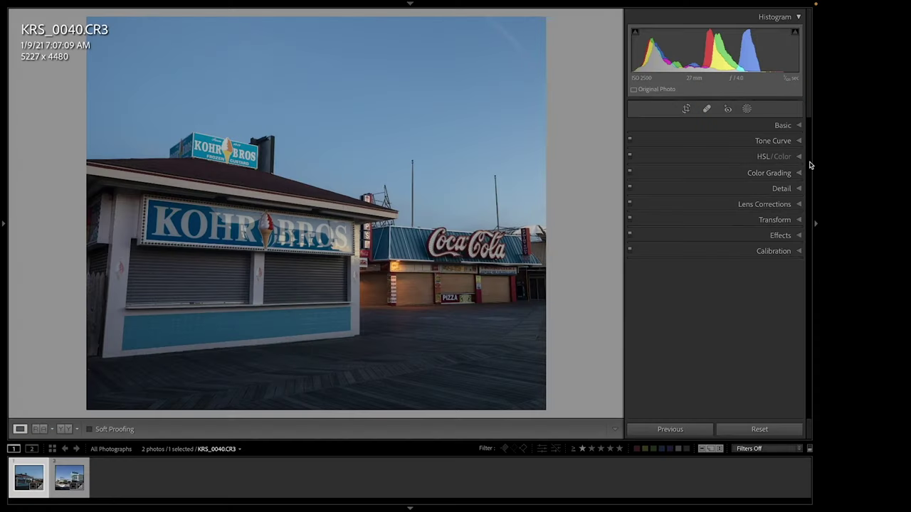
- Shift the sky's blue and aqua hues toward teal with the HSL Targeted Adjustment tool
{"action": "left_click", "coordinate": [800, 157]}
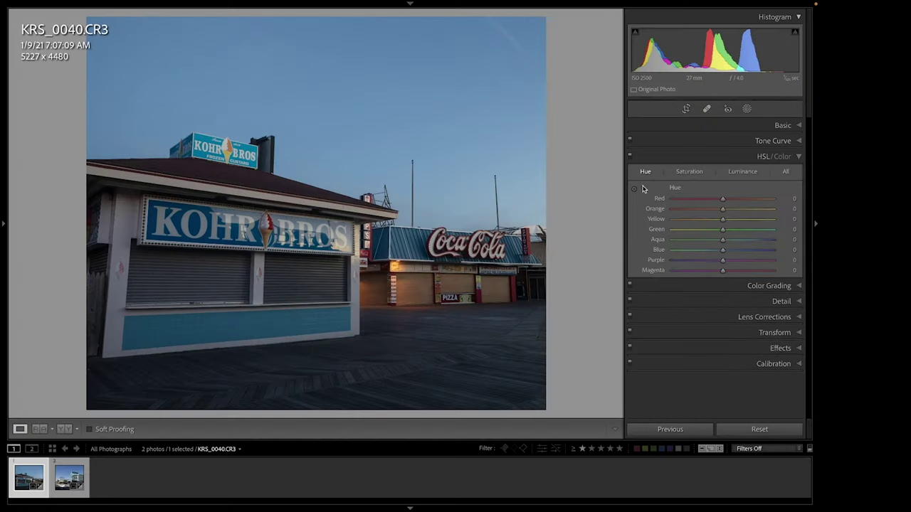
{"action": "left_click", "coordinate": [634, 189]}
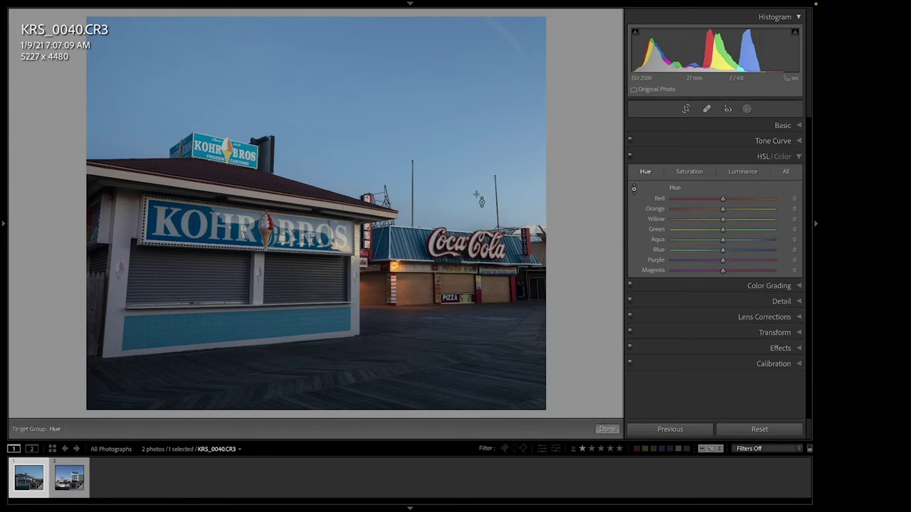
{"action": "left_click_drag", "start_coordinate": [415, 245], "coordinate": [415, 293]}
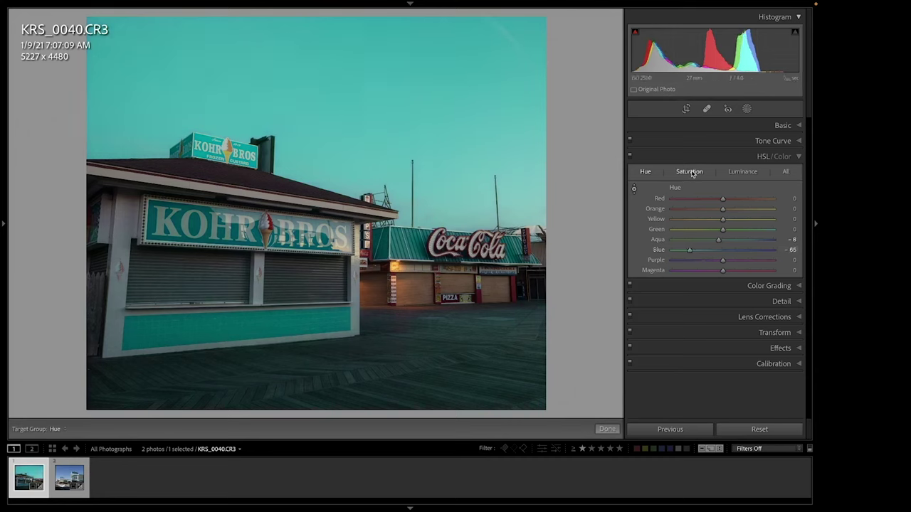
- Drop Blue saturation to -30 and boost Orange to +43 and Red to +35
{"action": "left_click", "coordinate": [690, 172]}
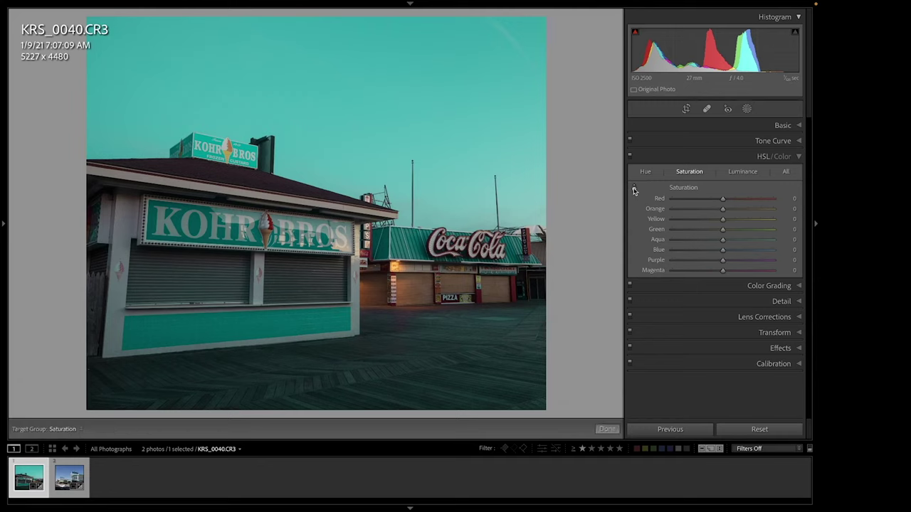
{"action": "left_click", "coordinate": [634, 190]}
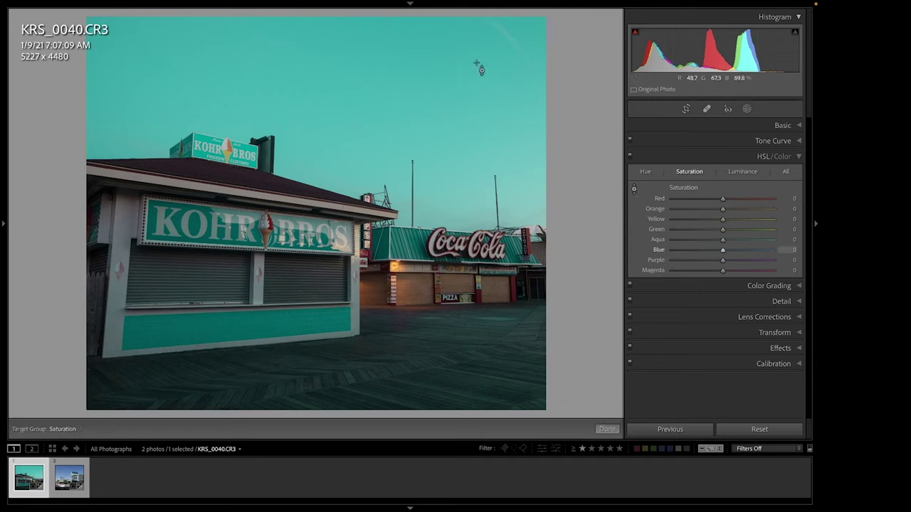
{"action": "key", "text": "Down"}
{"action": "key", "text": "Down"}
{"action": "key", "text": "Down"}
{"action": "key", "text": "Down"}
{"action": "key", "text": "Down"}
{"action": "key", "text": "Down"}
{"action": "key", "text": "Down"}
{"action": "key", "text": "Down"}
{"action": "key", "text": "Down"}
{"action": "key", "text": "Down"}
{"action": "key", "text": "Down"}
{"action": "key", "text": "Down"}
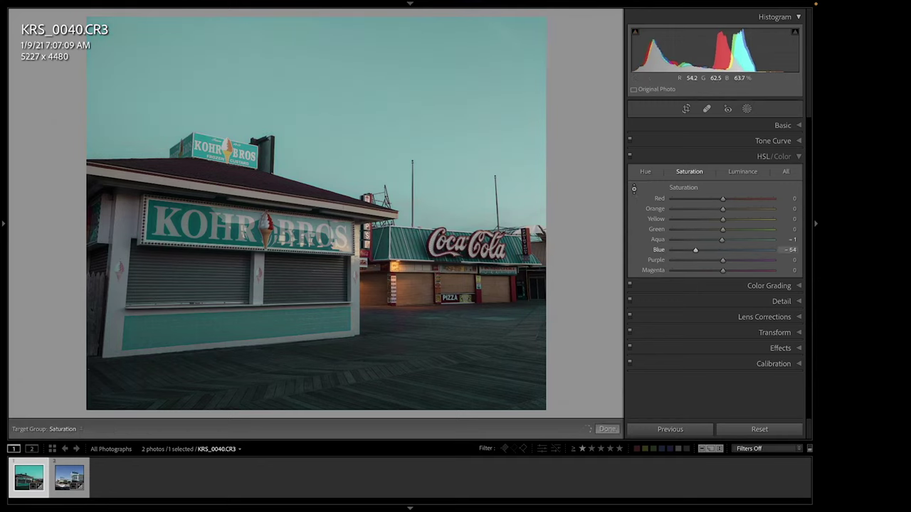
{"action": "key", "text": "Up"}
{"action": "key", "text": "Up"}
{"action": "key", "text": "Up"}
{"action": "key", "text": "Up"}
{"action": "key", "text": "Up"}
{"action": "key", "text": "Up"}
{"action": "key", "text": "Up"}
{"action": "key", "text": "Up"}
{"action": "key", "text": "Up"}
{"action": "key", "text": "Up"}
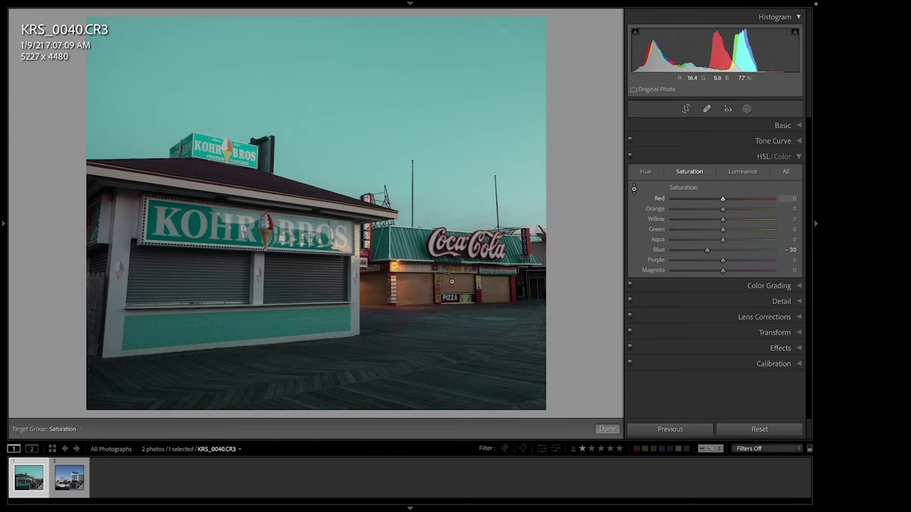
{"action": "left_click_drag", "start_coordinate": [539, 253], "coordinate": [540, 230]}
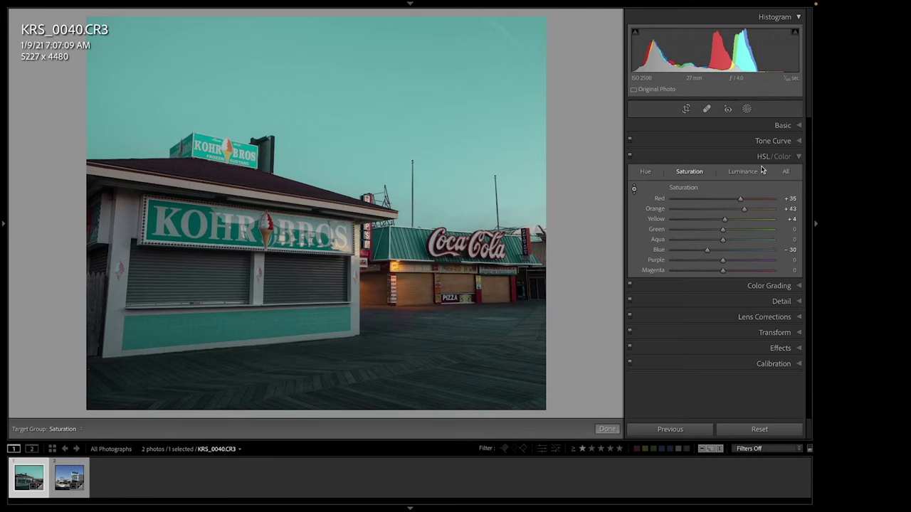
{"action": "left_click", "coordinate": [752, 172]}
- Darken the sky with Blue luminance -32 and Aqua -6, and brighten the red signage
{"action": "left_click", "coordinate": [635, 190]}
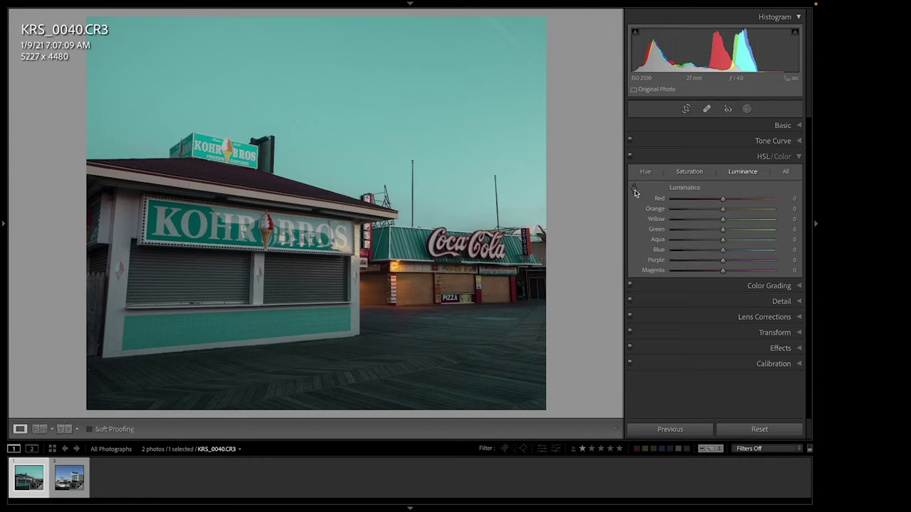
{"action": "left_click", "coordinate": [635, 190]}
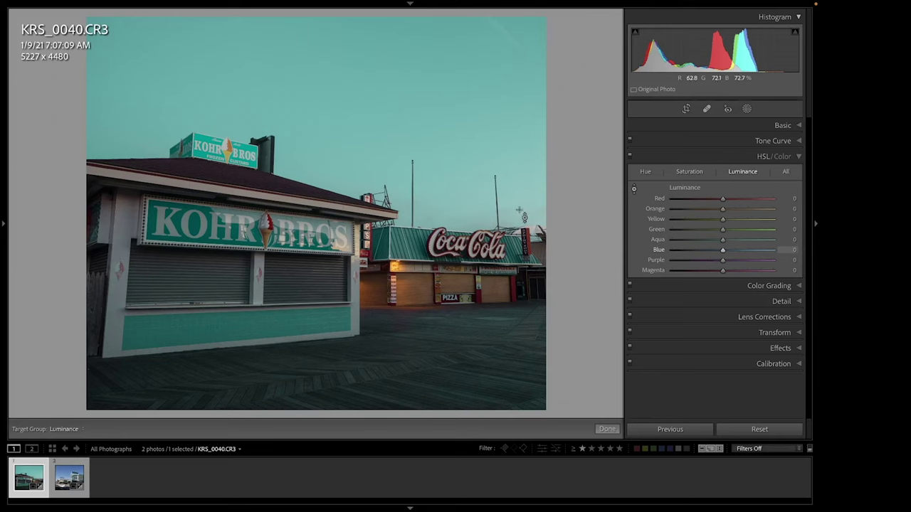
{"action": "left_click_drag", "start_coordinate": [235, 114], "coordinate": [235, 142]}
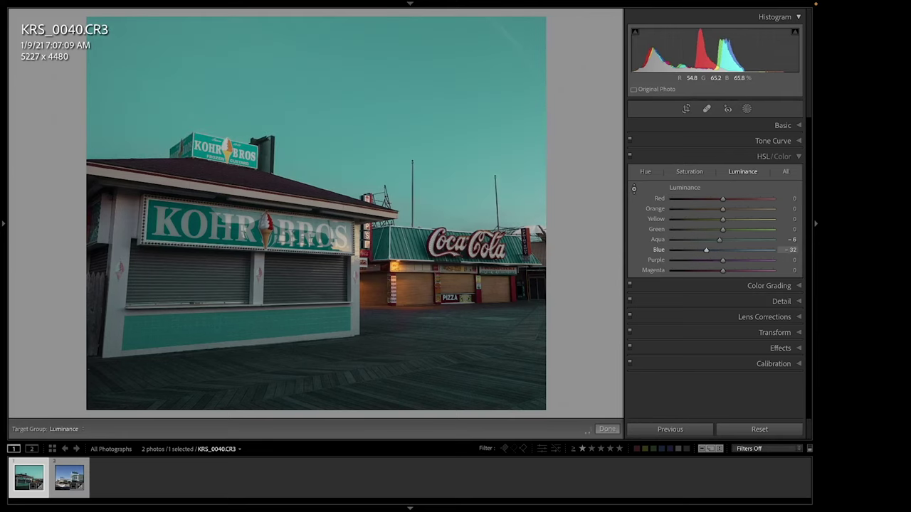
{"action": "left_click_drag", "start_coordinate": [498, 250], "coordinate": [498, 225]}
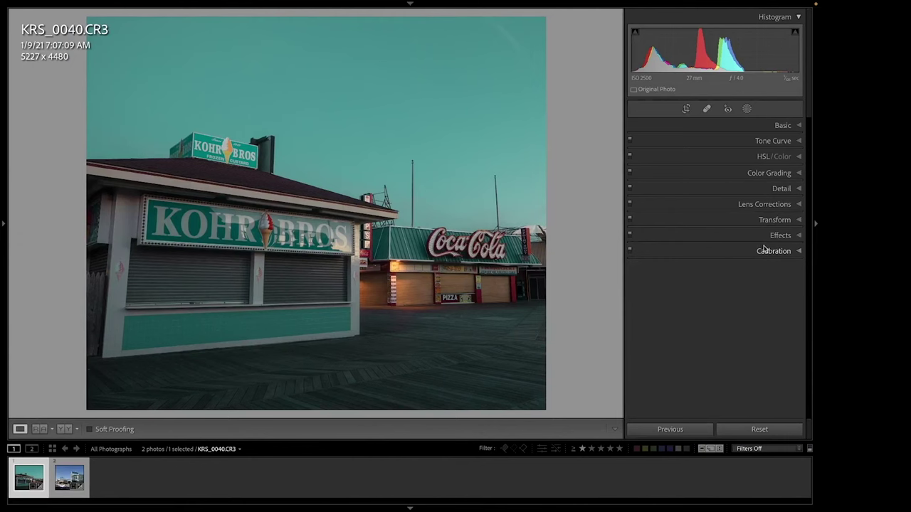
- Set Calibration Blue Primary hue -39 and saturation +41, and Green Primary hue -27
{"action": "left_click", "coordinate": [783, 252]}
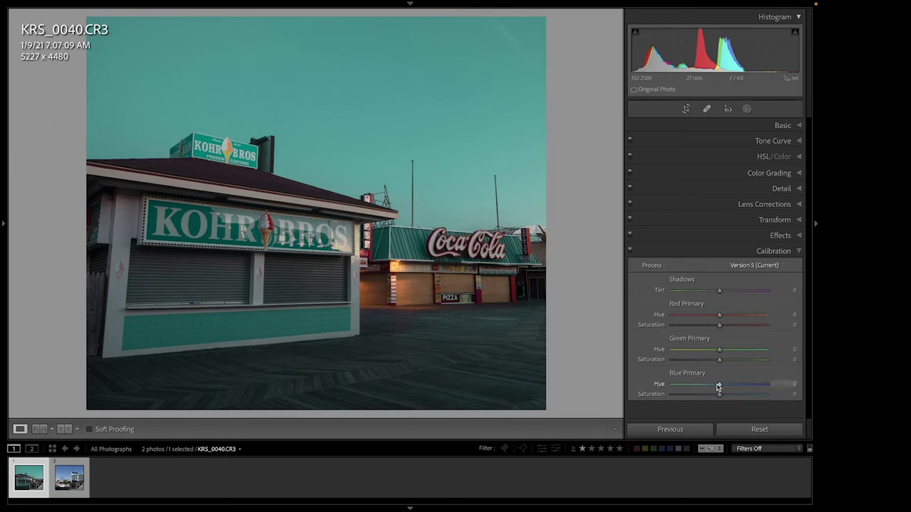
{"action": "left_click_drag", "start_coordinate": [704, 386], "coordinate": [738, 401]}
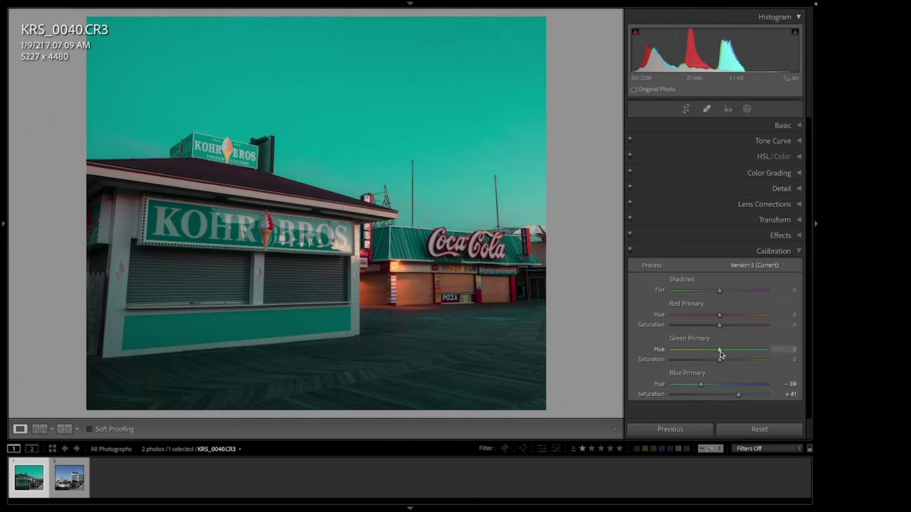
{"action": "left_click_drag", "start_coordinate": [680, 351], "coordinate": [707, 354]}
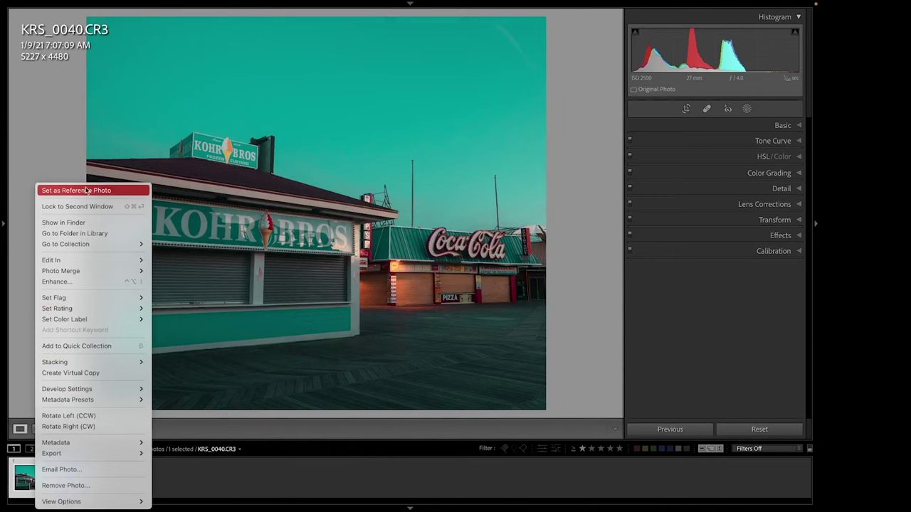
- Make the teal boardwalk photo the reference and compare it beside the Bel Air photo
{"action": "left_click", "coordinate": [85, 191]}
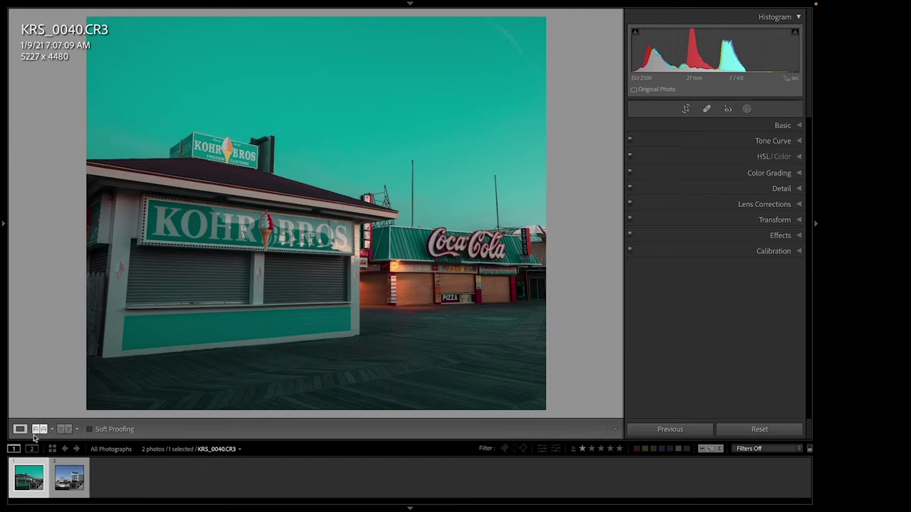
{"action": "left_click", "coordinate": [39, 429]}
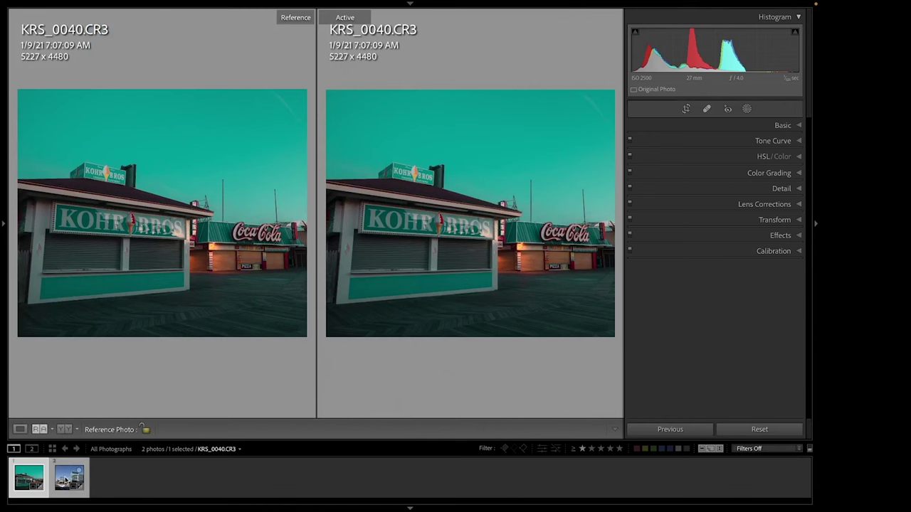
{"action": "left_click", "coordinate": [65, 482]}
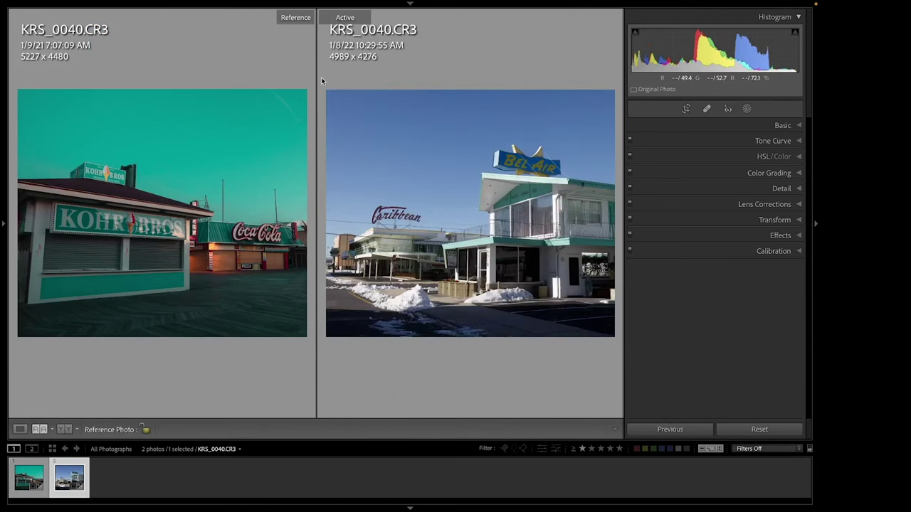
- Apply the Adobe Landscape profile to the Bel Air photo
{"action": "left_click", "coordinate": [782, 125]}
{"action": "left_click", "coordinate": [715, 153]}
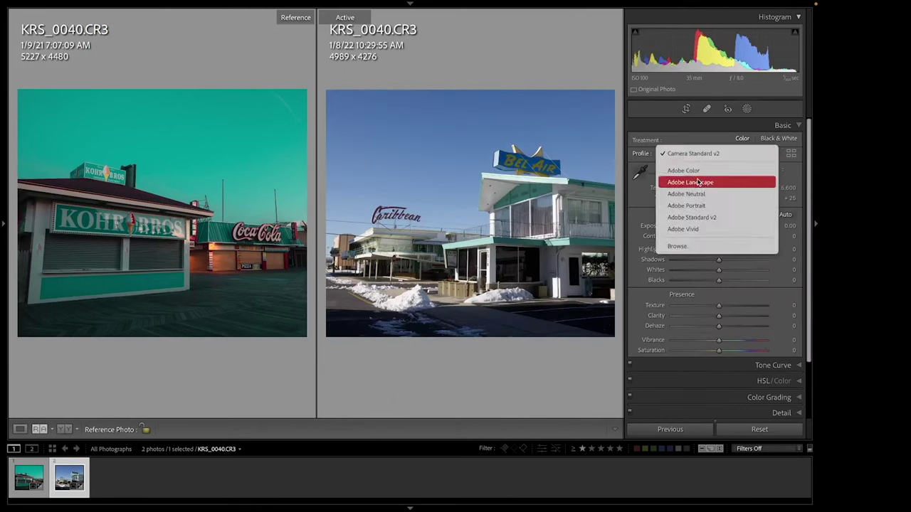
{"action": "left_click", "coordinate": [697, 183]}
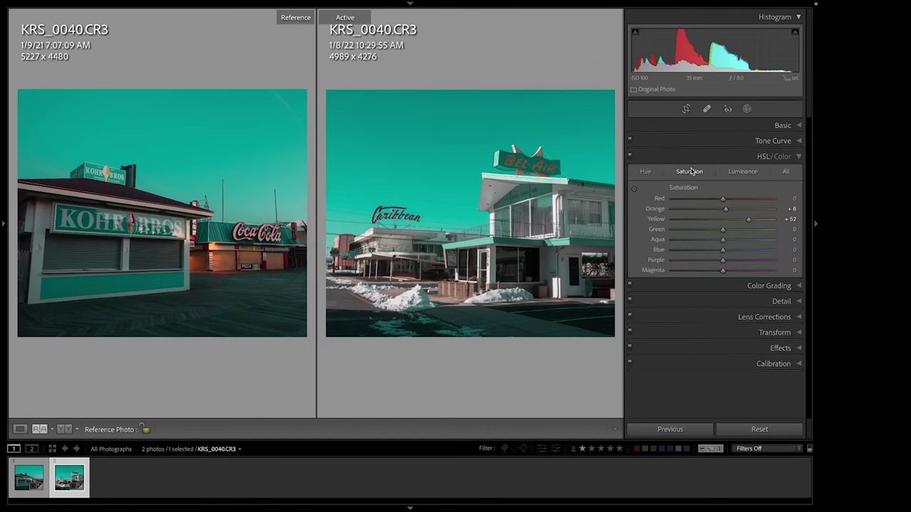
- Raise Orange saturation to +76 in HSL/Color
{"action": "left_click_drag", "start_coordinate": [725, 209], "coordinate": [768, 212]}
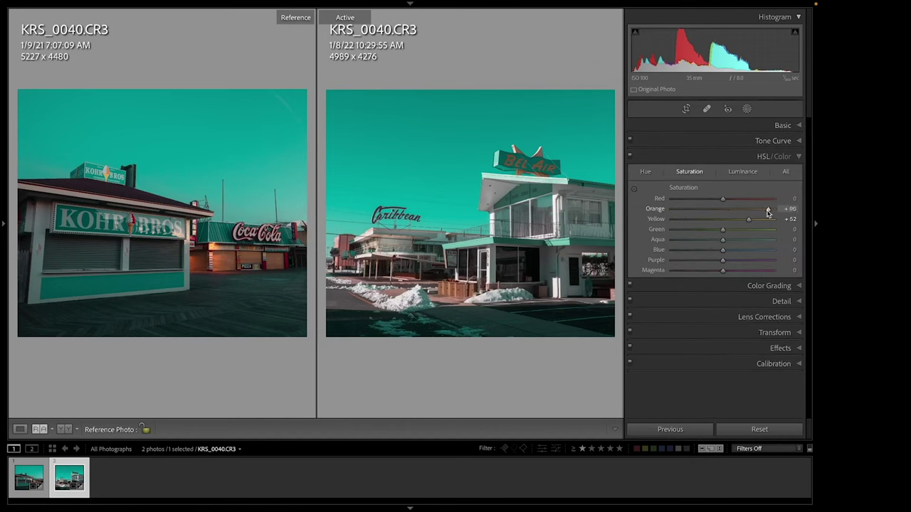
{"action": "left_click", "coordinate": [775, 156]}
{"action": "left_click", "coordinate": [775, 250]}
{"action": "left_click", "coordinate": [773, 251]}
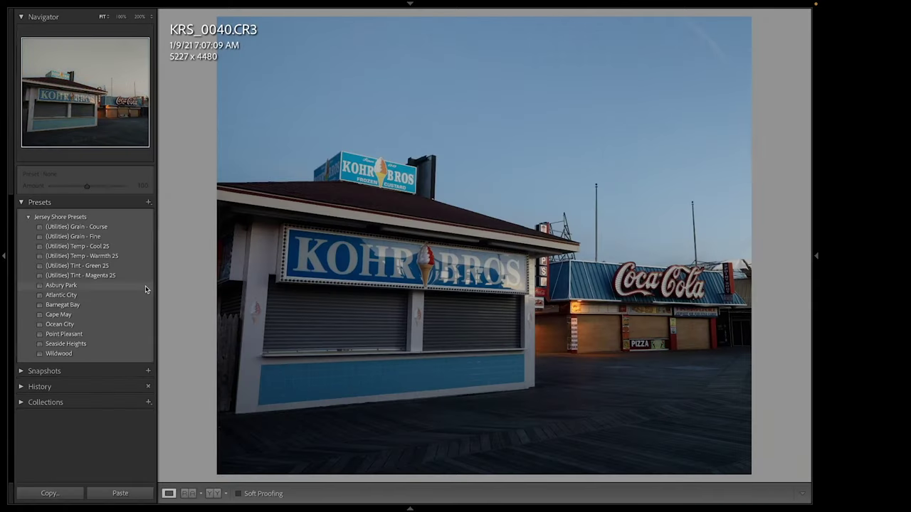
- Preview the Jersey Shore presets from Asbury Park to Point Pleasant, then apply Seaside Heights
{"action": "left_click", "coordinate": [145, 290]}
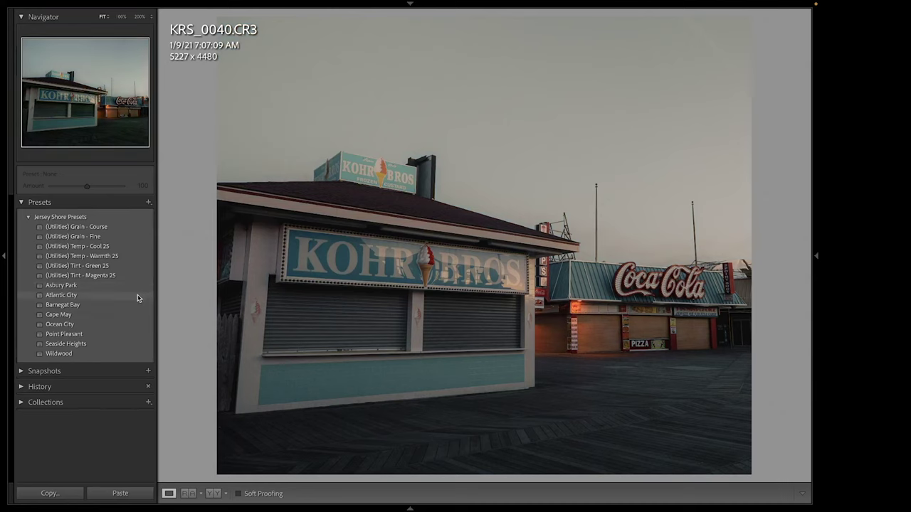
{"action": "left_click", "coordinate": [137, 297]}
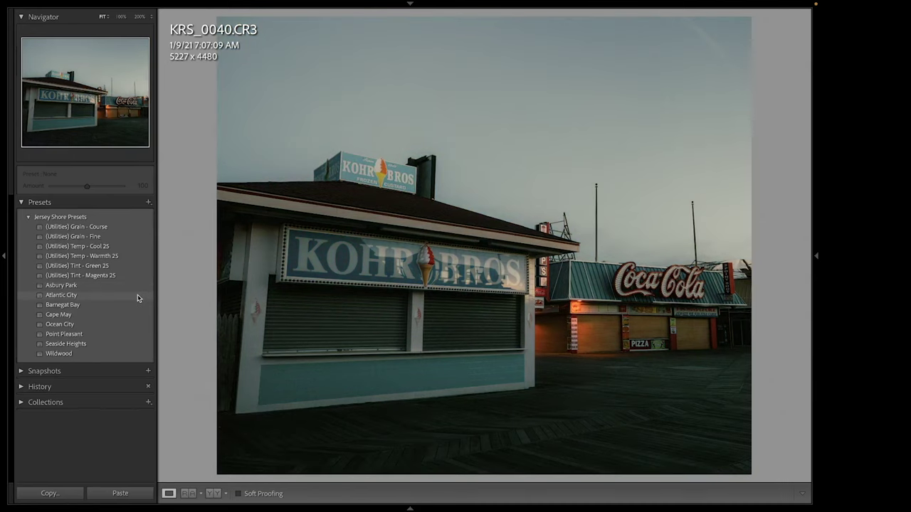
{"action": "left_click", "coordinate": [131, 305]}
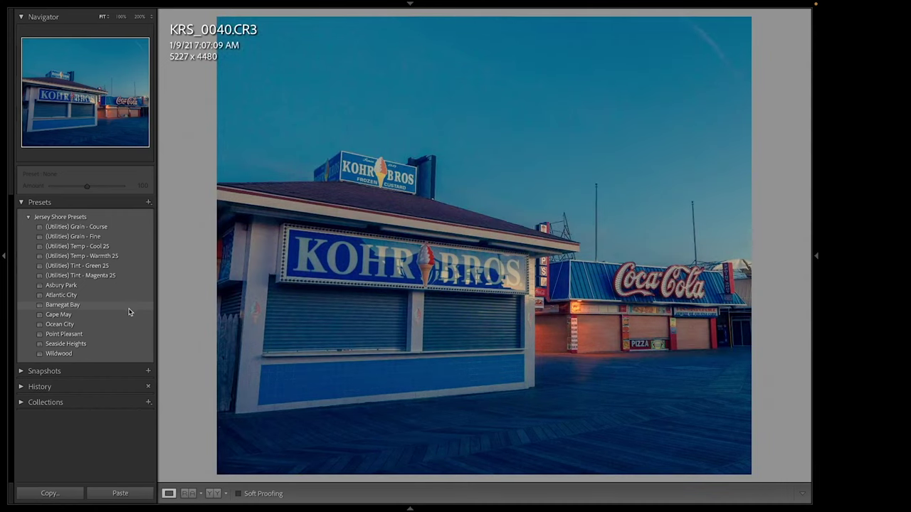
{"action": "left_click", "coordinate": [126, 316]}
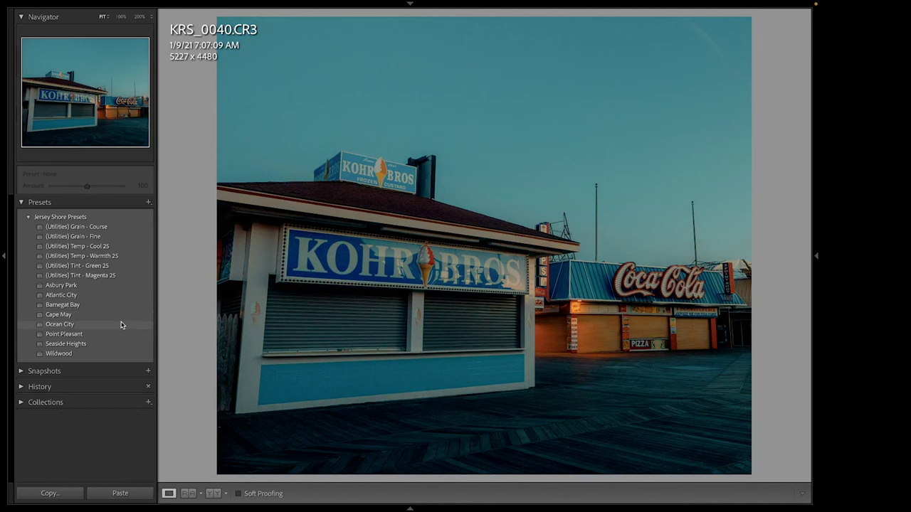
{"action": "left_click", "coordinate": [121, 325]}
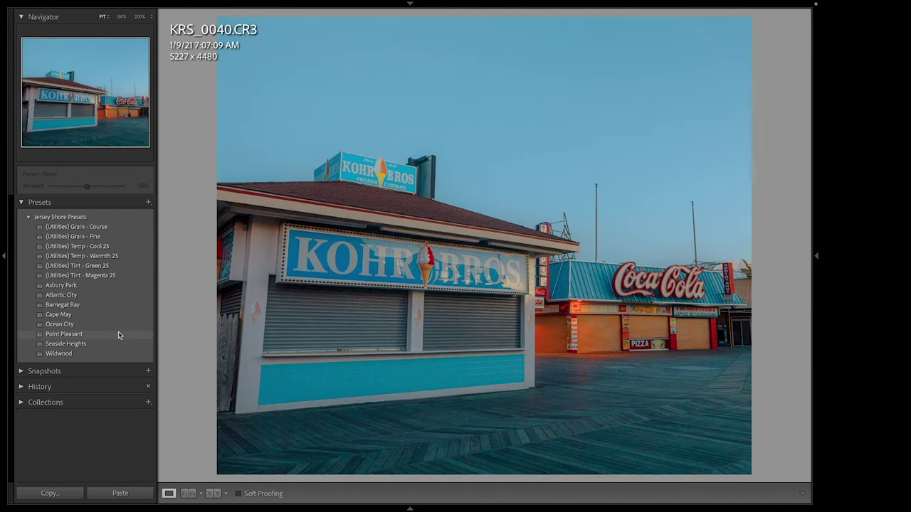
{"action": "left_click", "coordinate": [119, 335]}
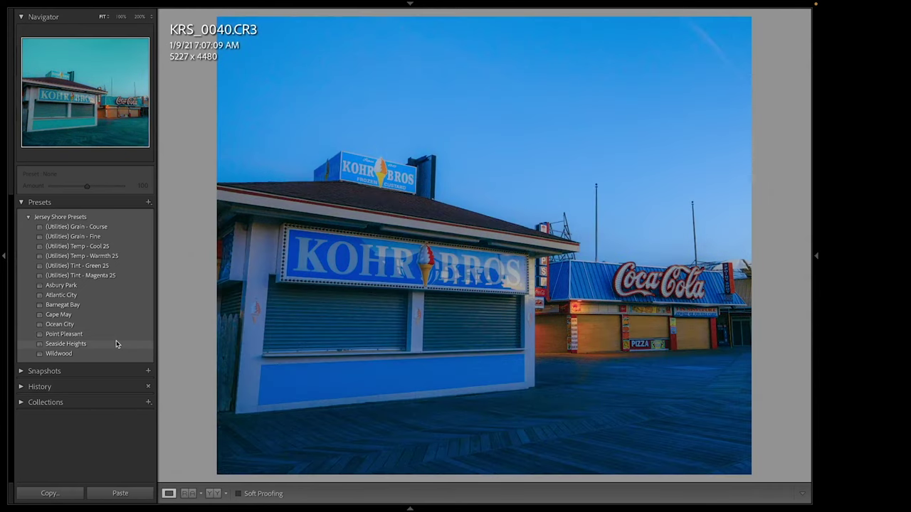
{"action": "left_click", "coordinate": [117, 344]}
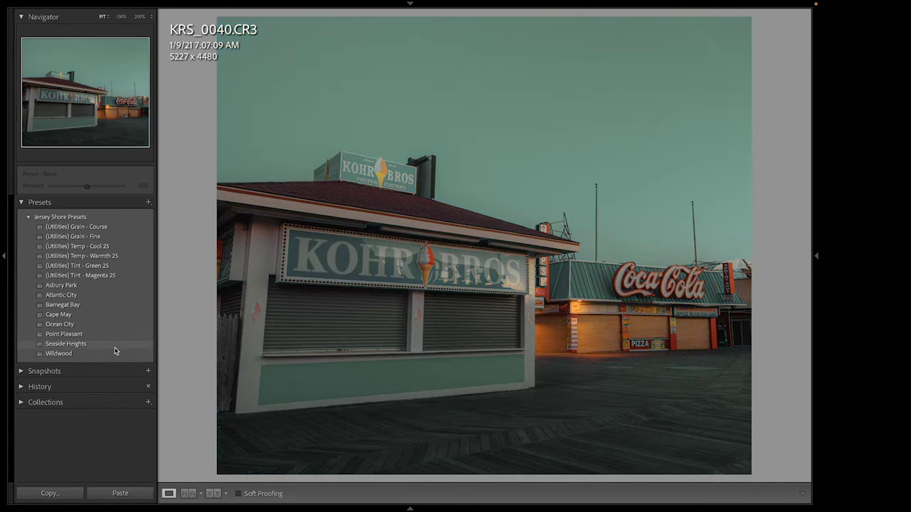
{"action": "left_click", "coordinate": [115, 348]}
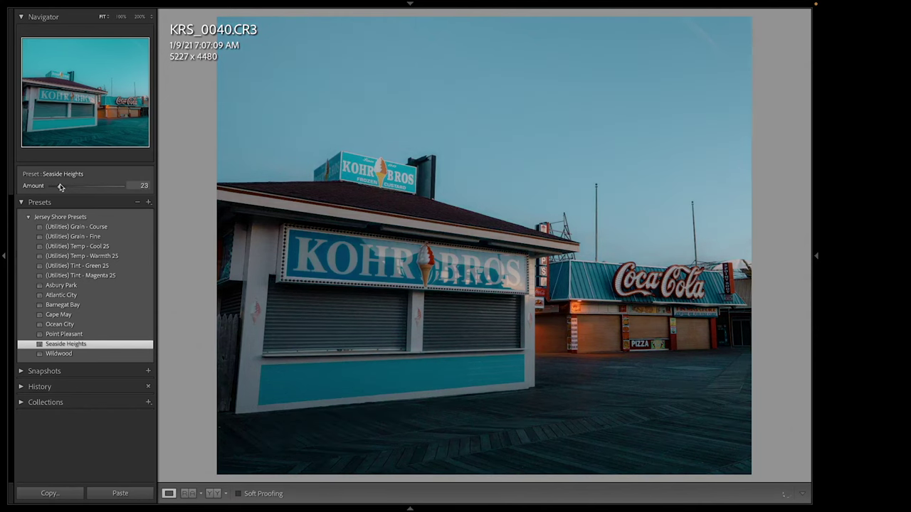
- Push the preset Amount up to 187, then bring it back down to 76
{"action": "left_click_drag", "start_coordinate": [98, 187], "coordinate": [104, 186]}
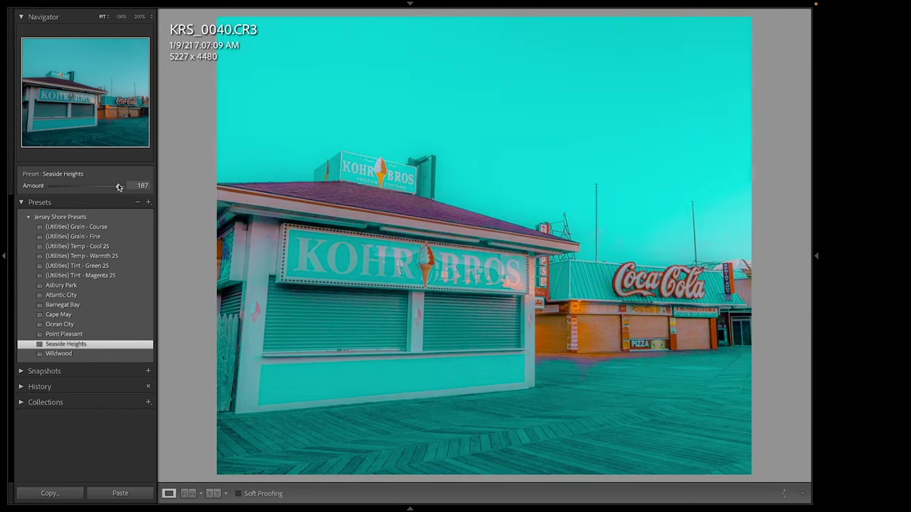
{"action": "left_click_drag", "start_coordinate": [87, 188], "coordinate": [84, 188]}
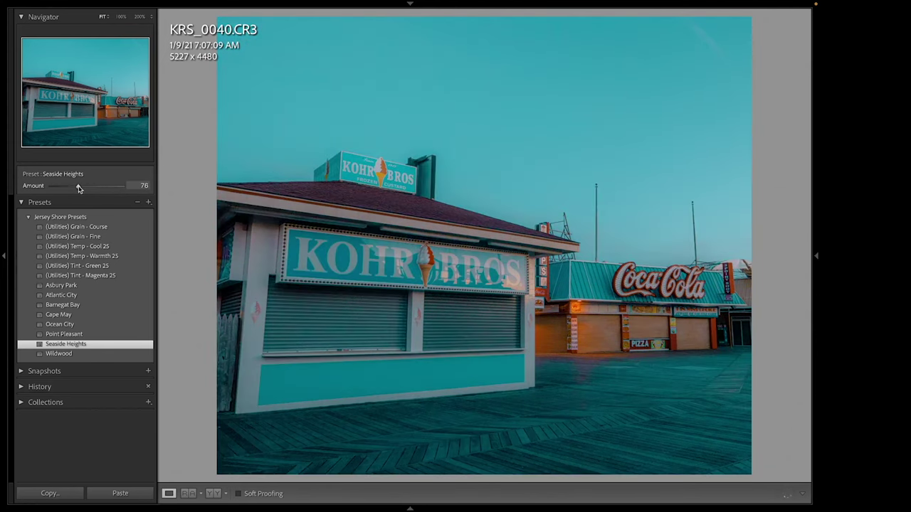